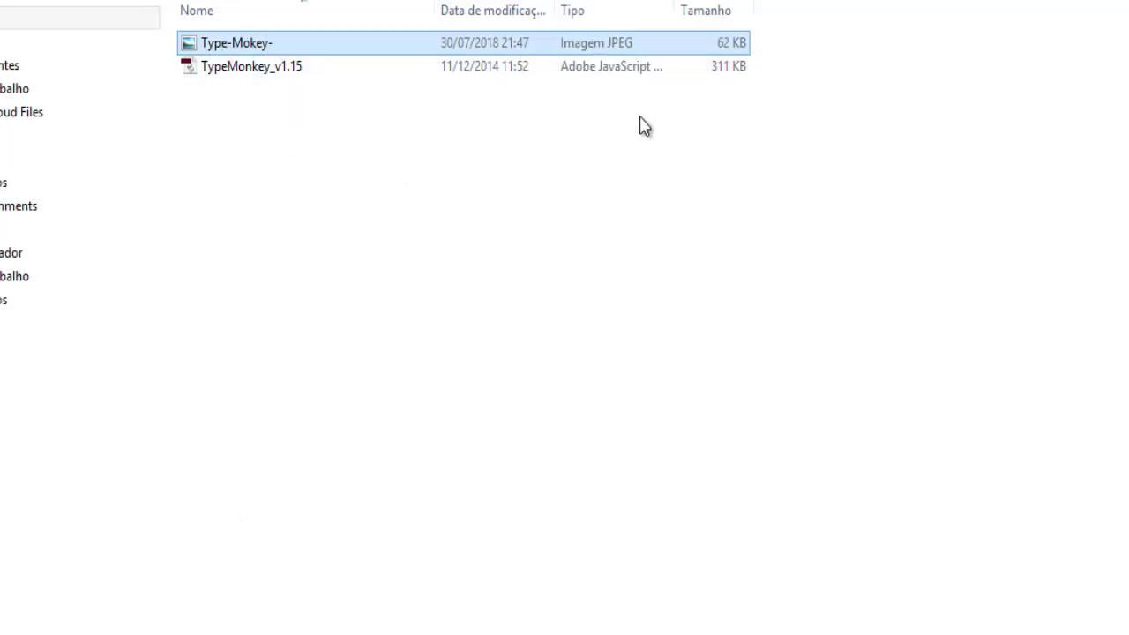
Step: Copy the TypeMonkey_v1.15 script file and go to the OS (C:) drive
ctrl+click(619, 72)
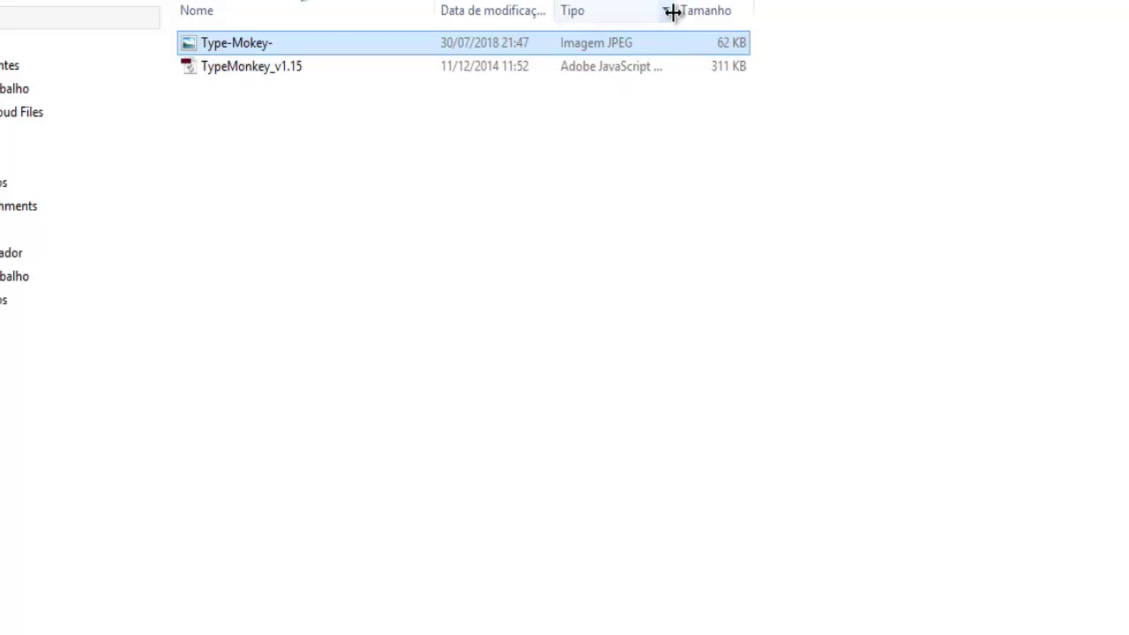
drag(676, 11, 747, 13)
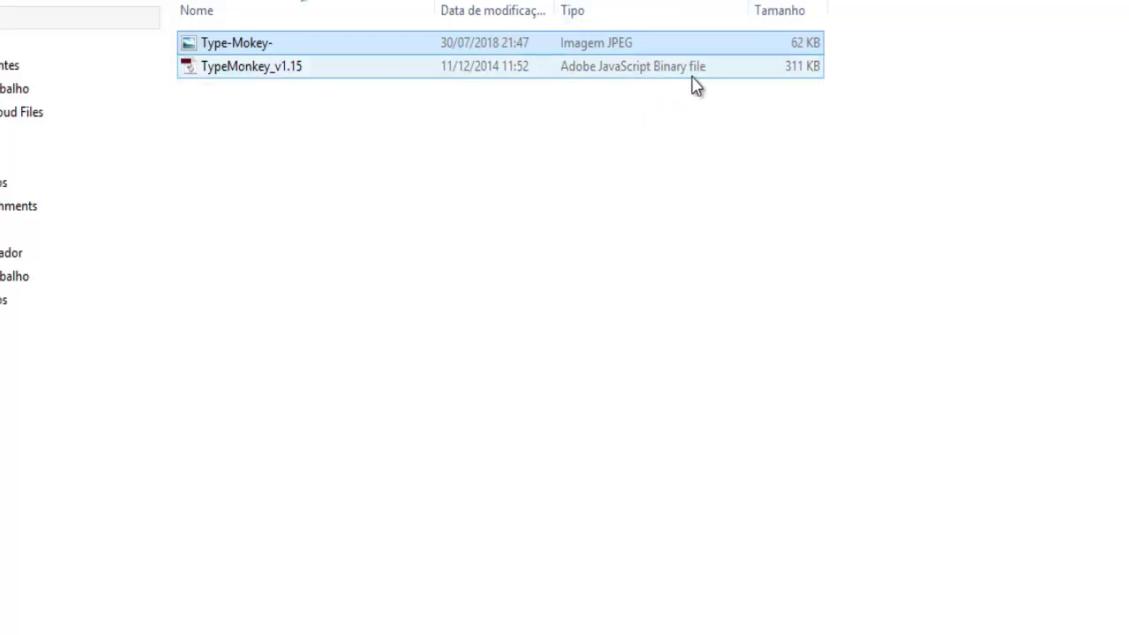
double_click(270, 67)
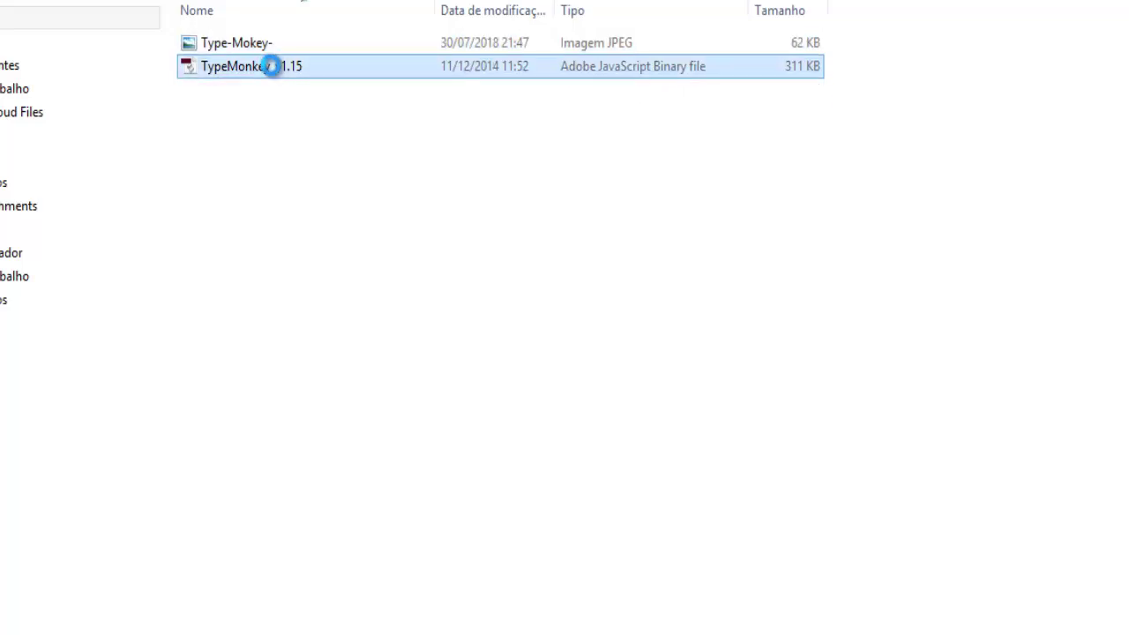
right_click(271, 65)
click(334, 426)
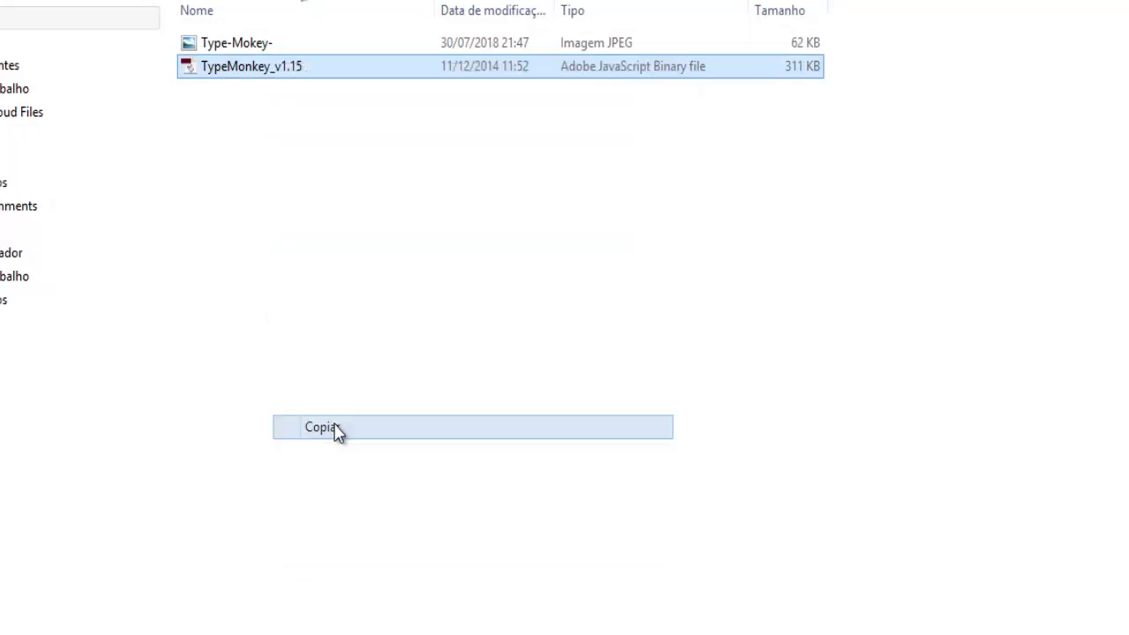
click(77, 401)
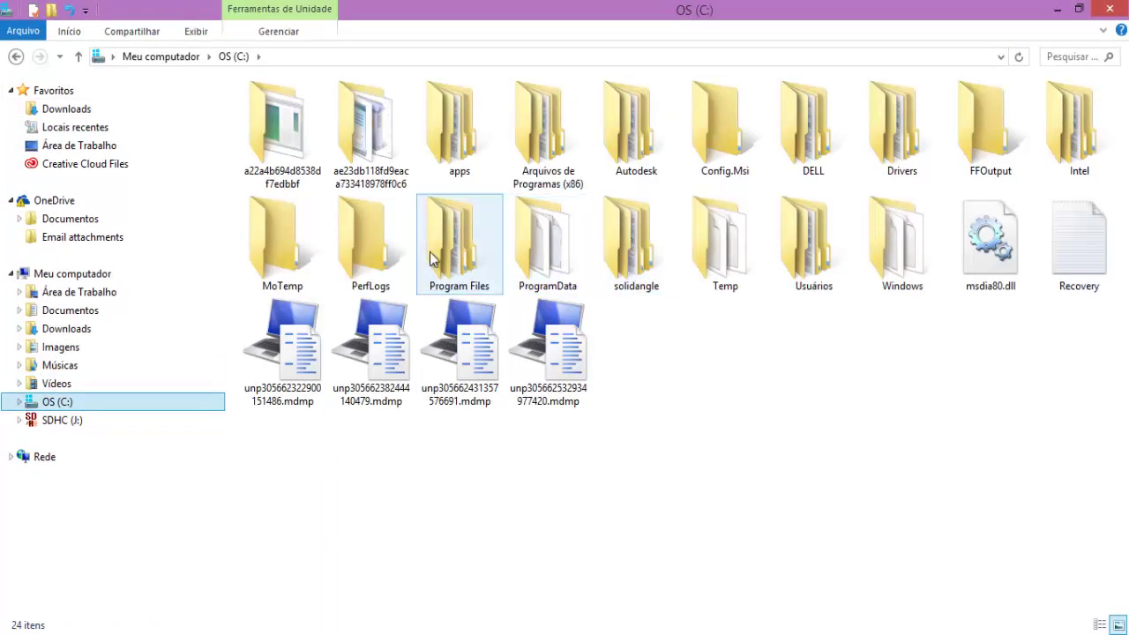
Step: Go to Program Files\Adobe\Adobe After Effects CS6\Support Files\Scripts\ScriptUI Panels
double_click(458, 263)
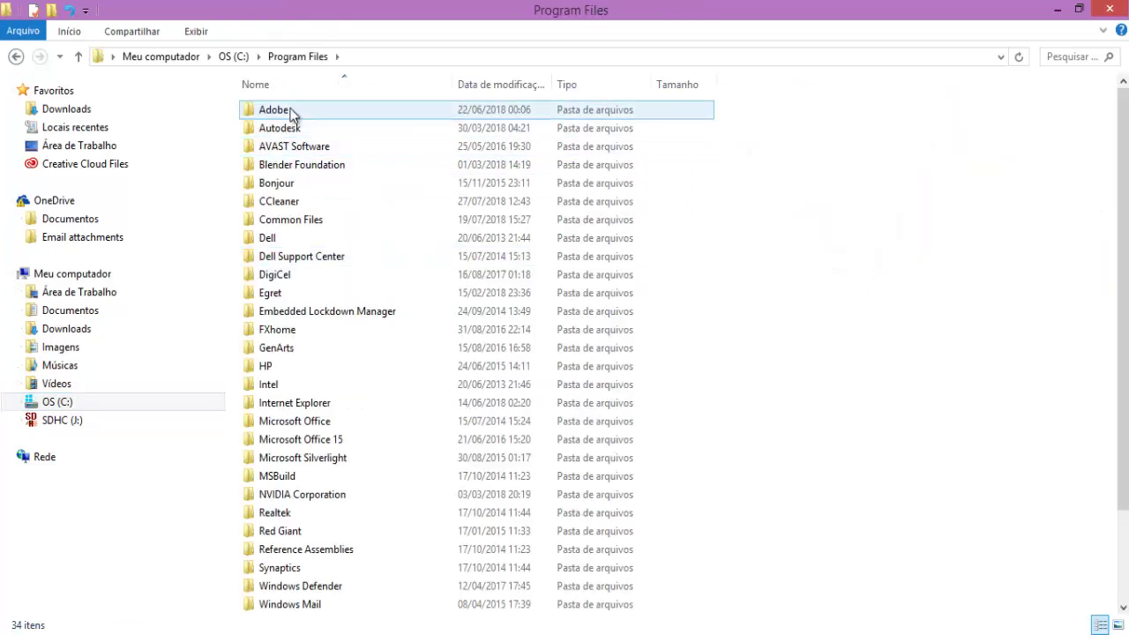
double_click(291, 111)
double_click(349, 115)
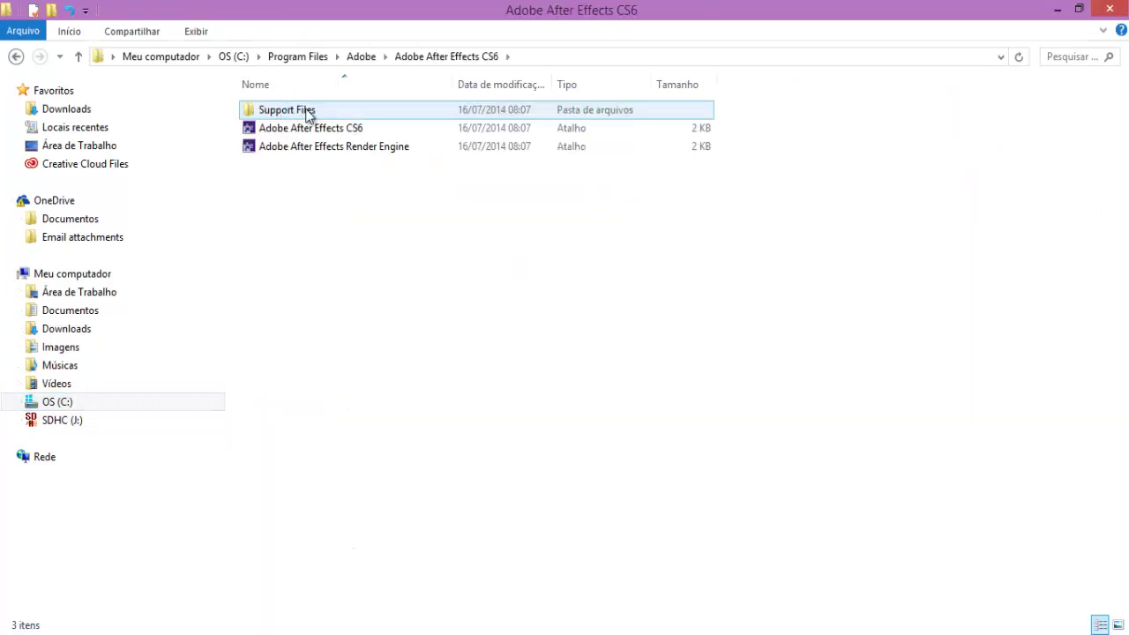
double_click(308, 112)
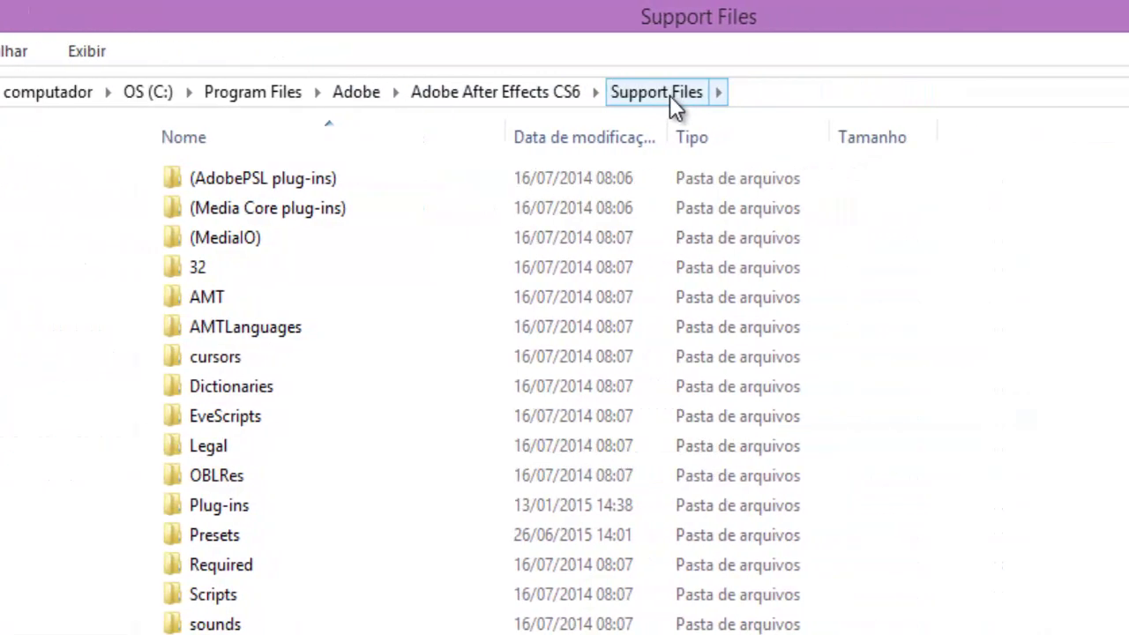
double_click(254, 596)
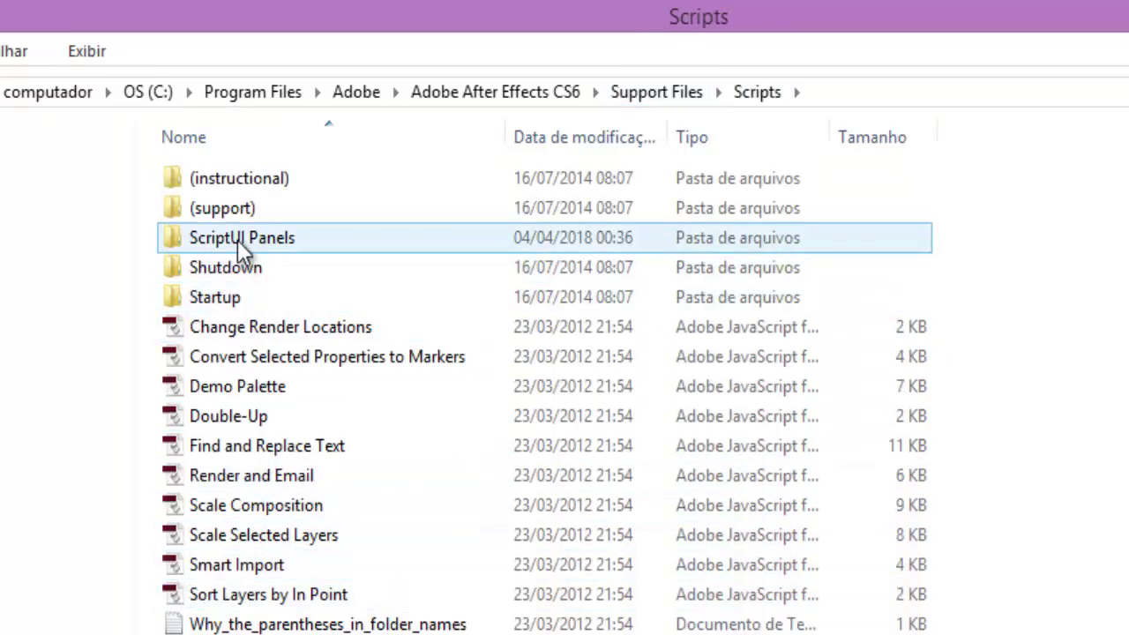
mouse_move(222, 238)
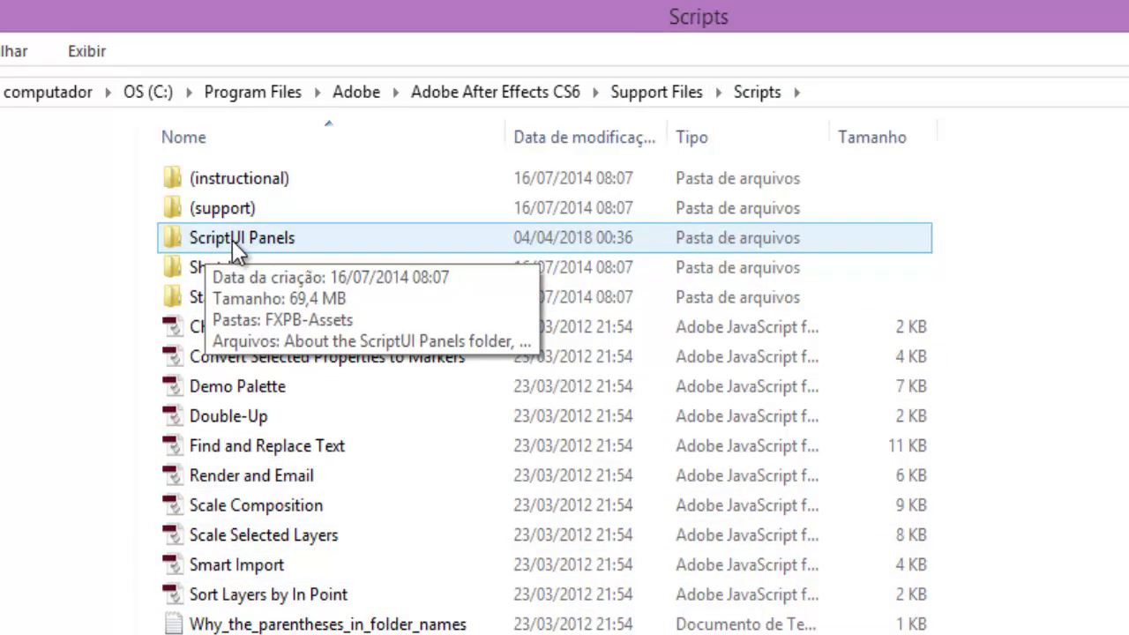
double_click(236, 240)
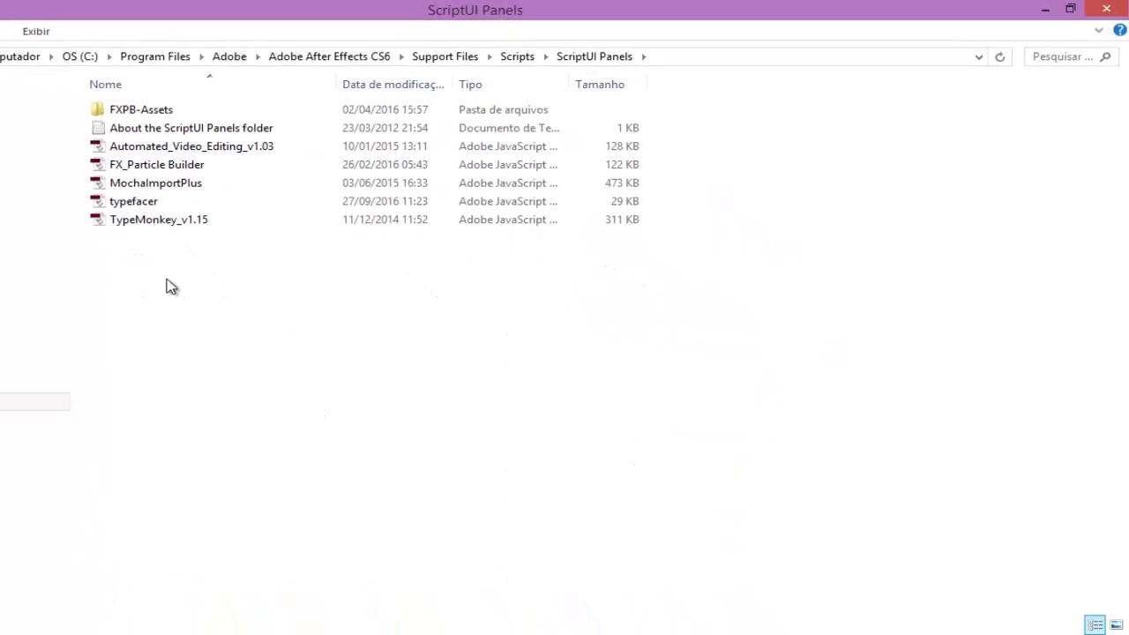
Step: Verify TypeMonkey_v1.15 already sits in ScriptUI Panels, without pasting another copy
right_click(167, 282)
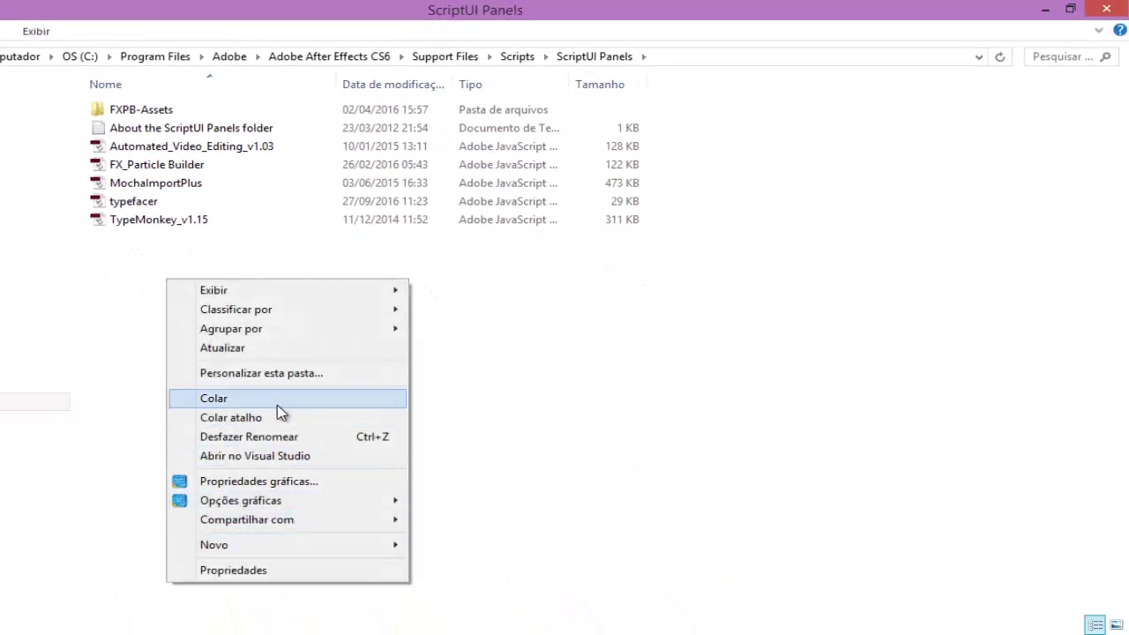
click(615, 402)
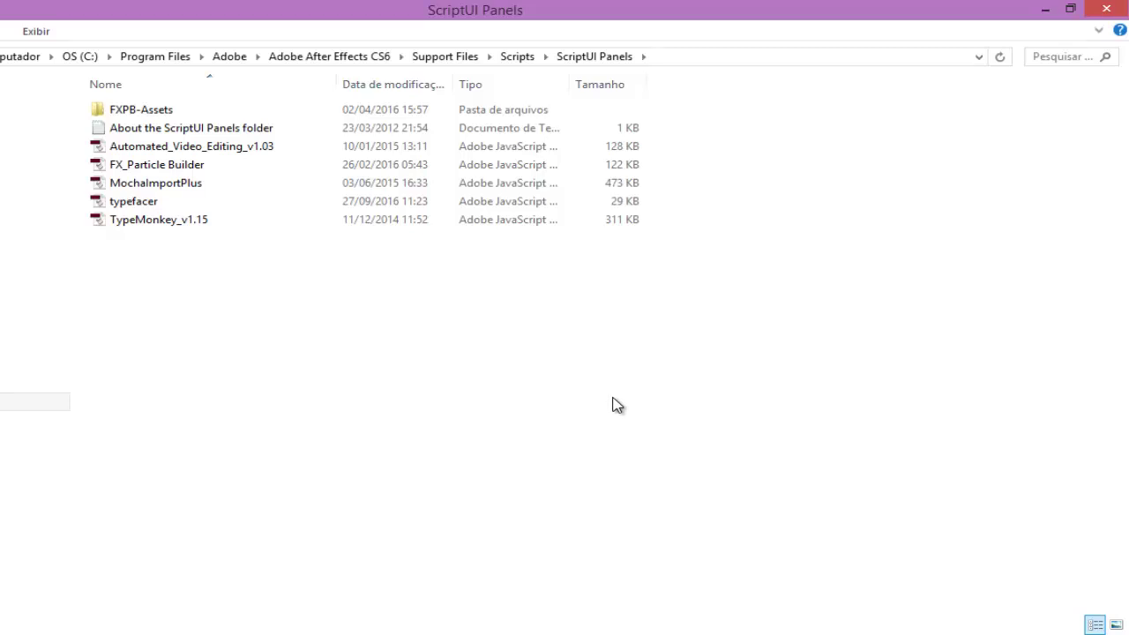
click(148, 228)
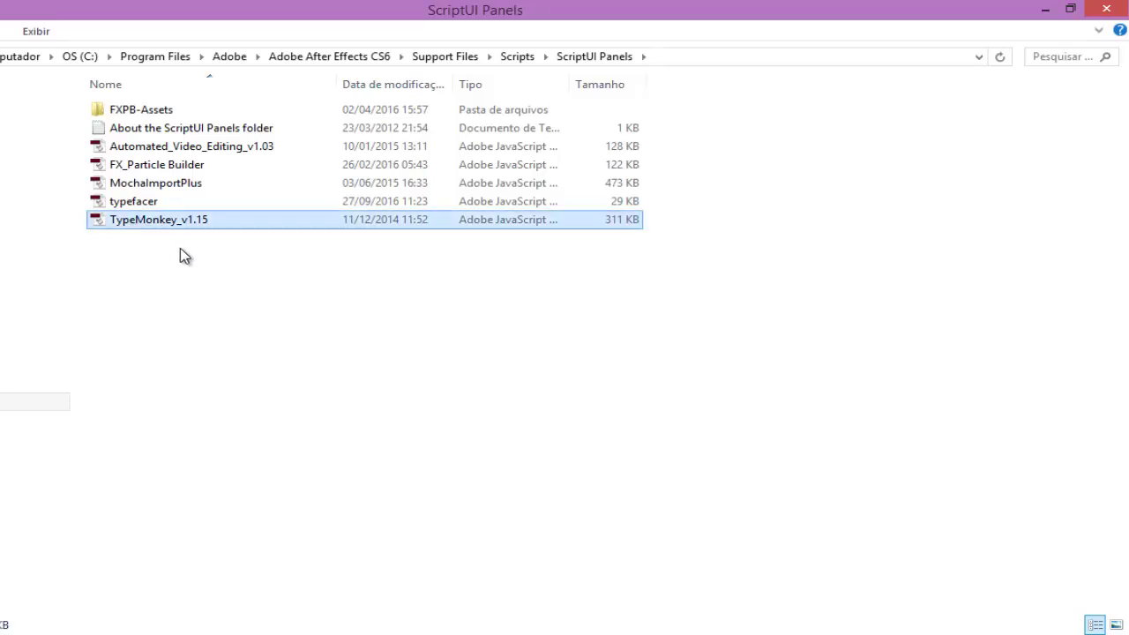
click(231, 302)
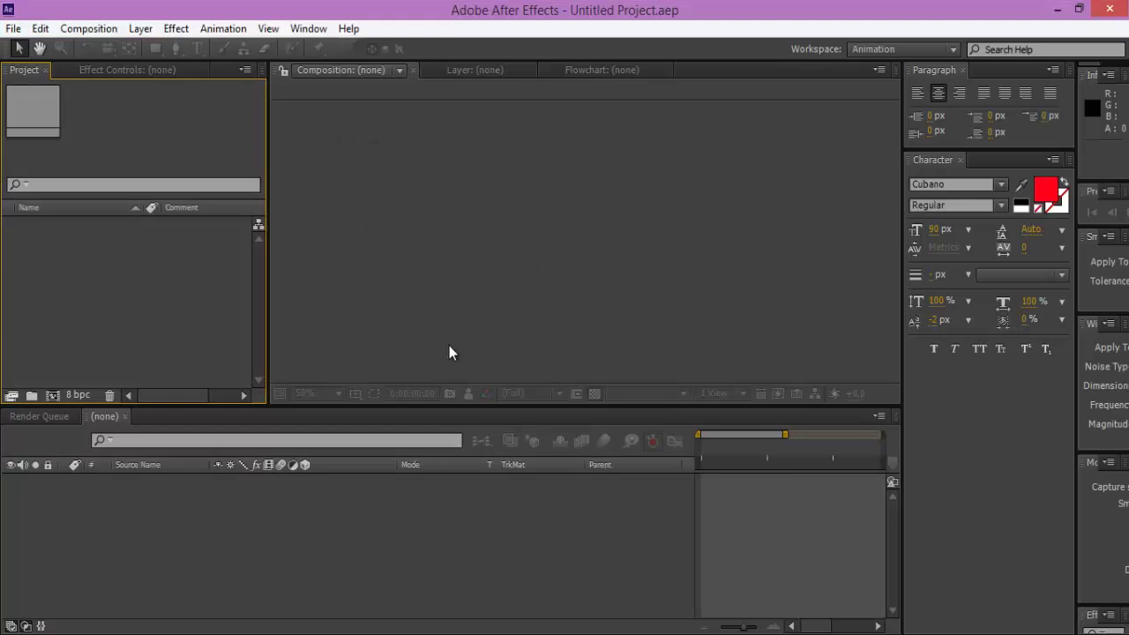
Step: Create composition Comp 1 with width 1280 and height 720, then zoom the viewer out
click(311, 29)
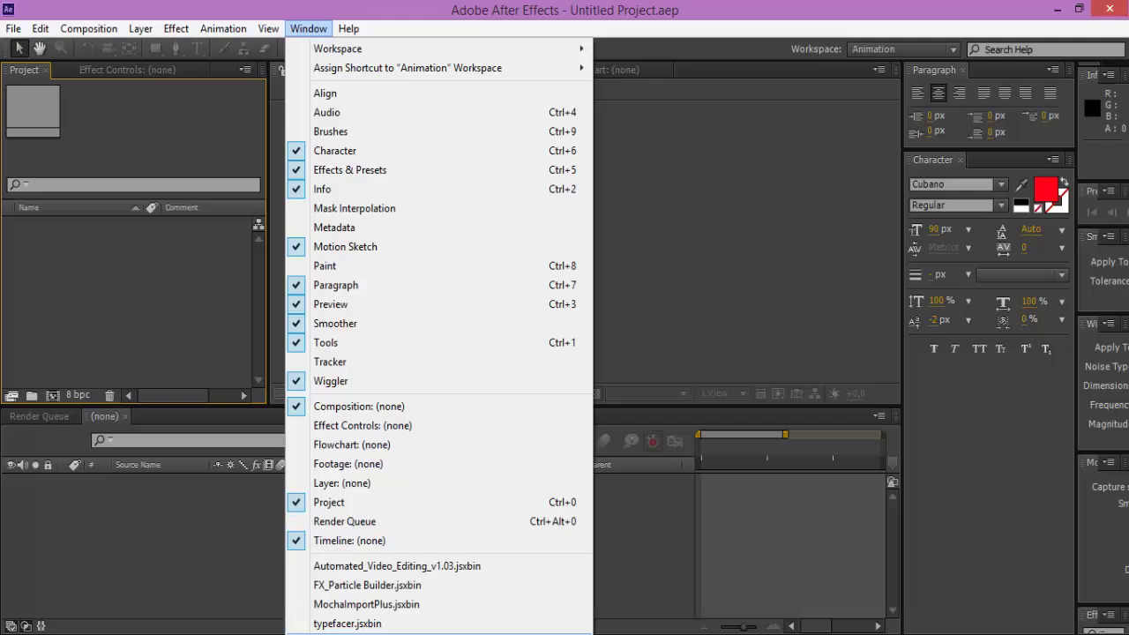
click(217, 593)
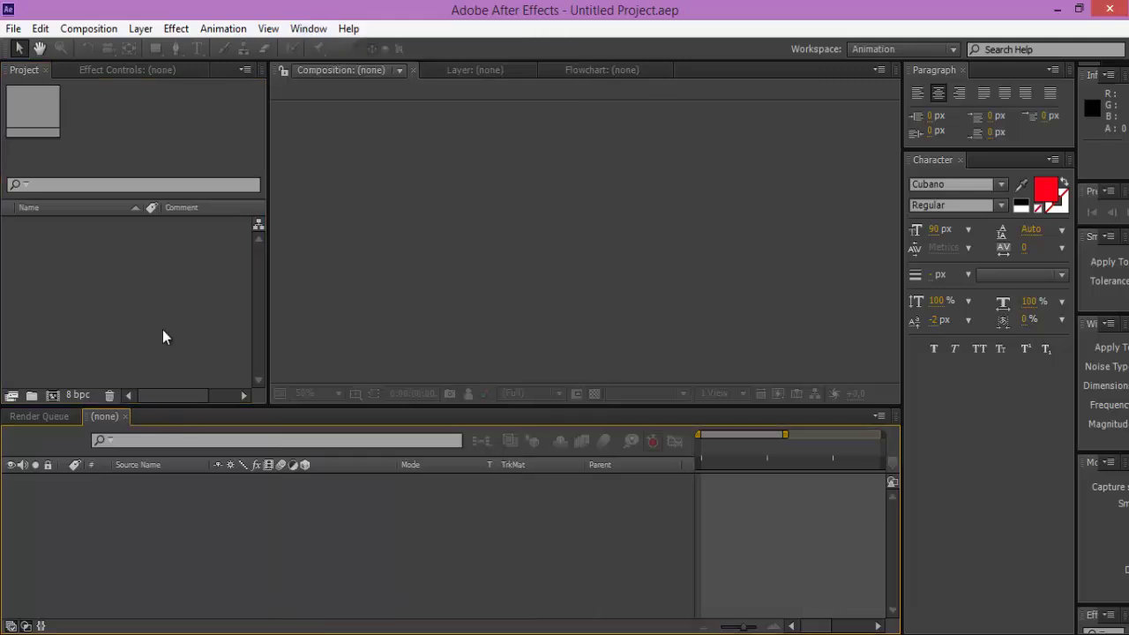
click(53, 397)
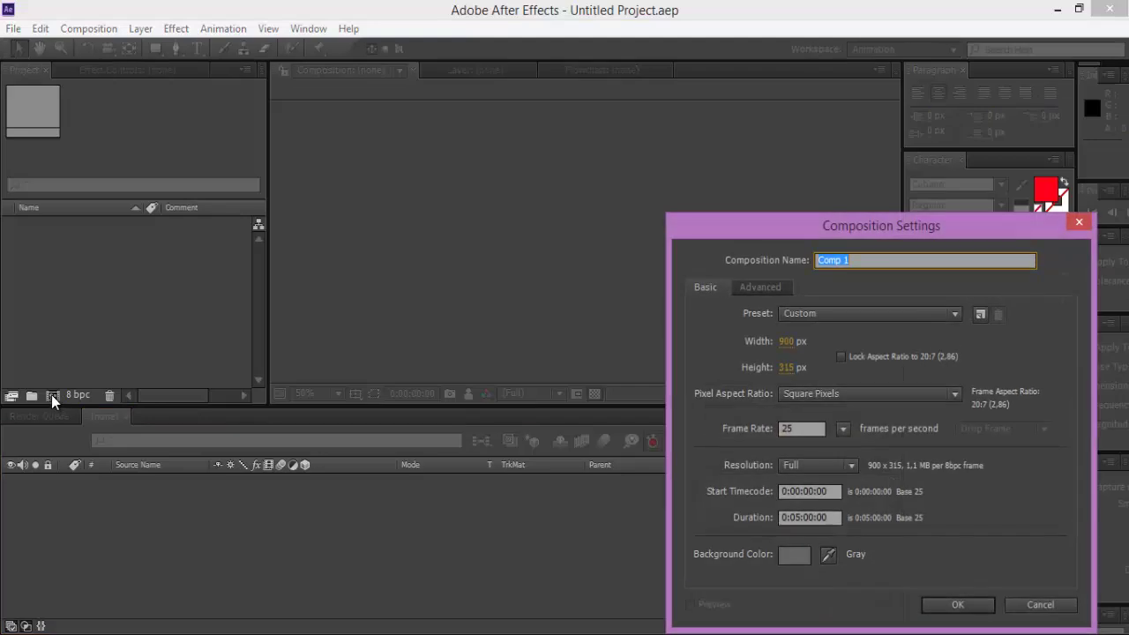
click(789, 347)
text(1280)
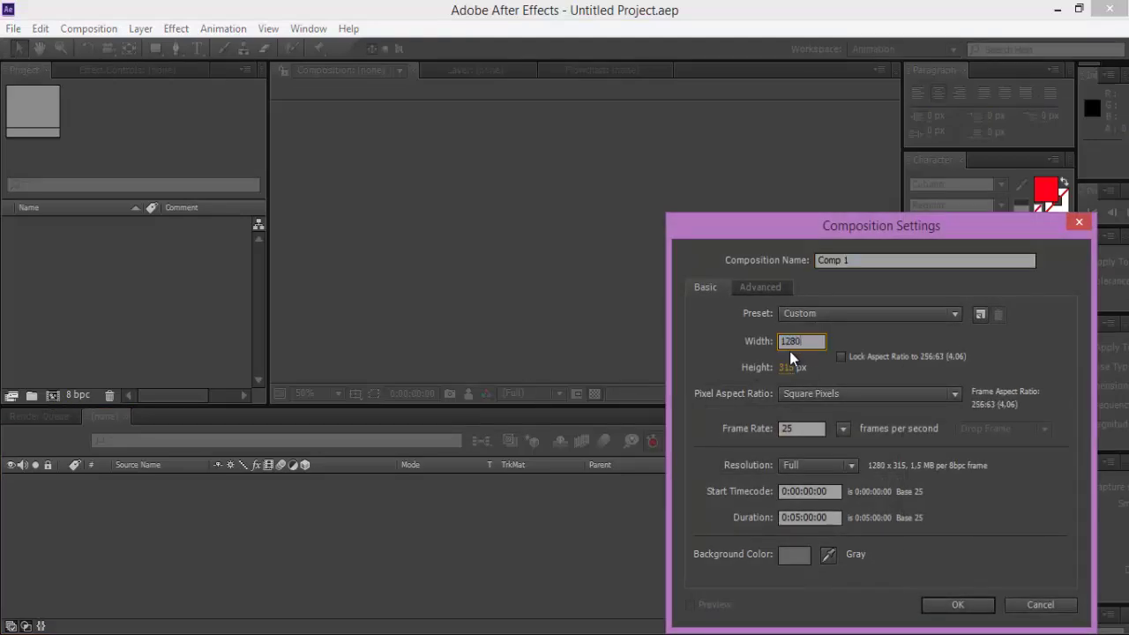
click(800, 367)
text(720)
key(Return)
key(comma)
key(comma)
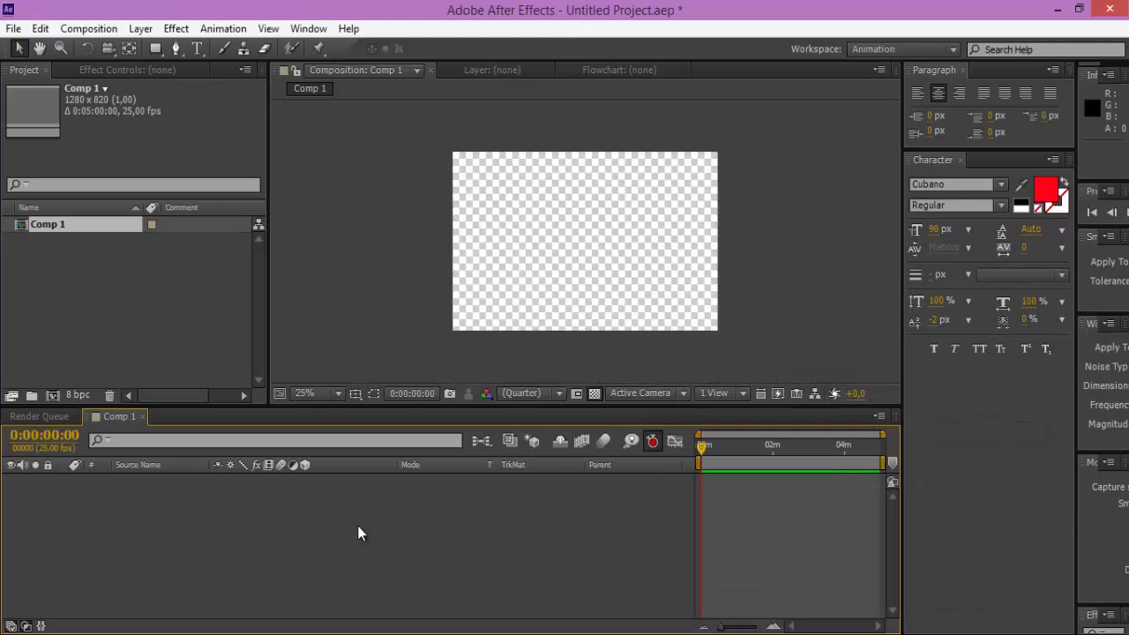
Step: Launch the TypeMonkey script from the Window menu
click(311, 29)
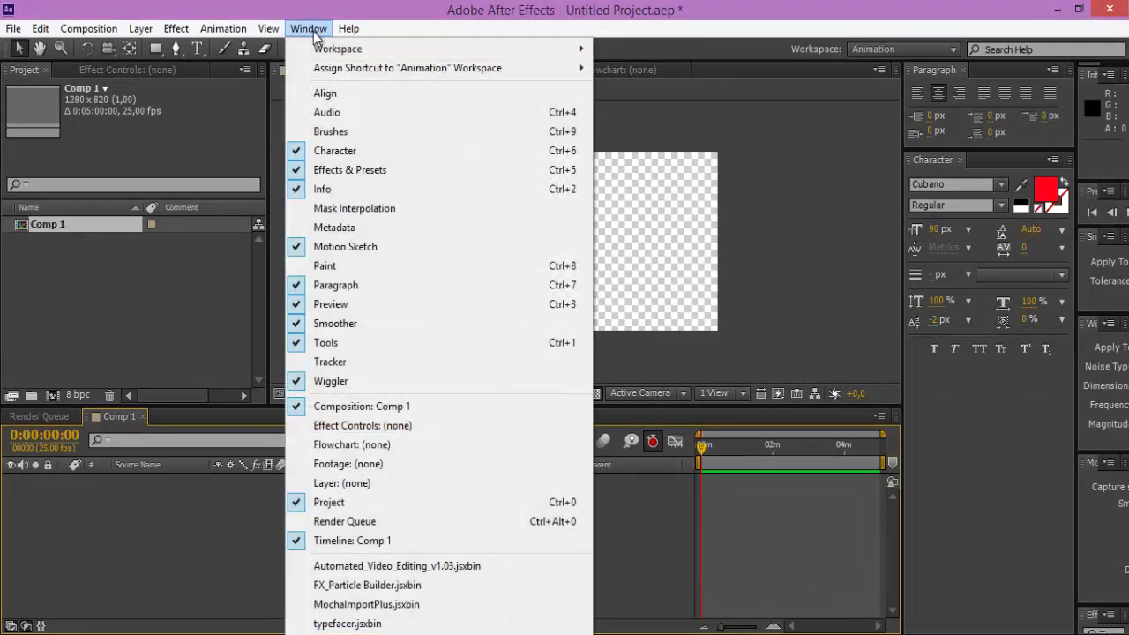
click(383, 631)
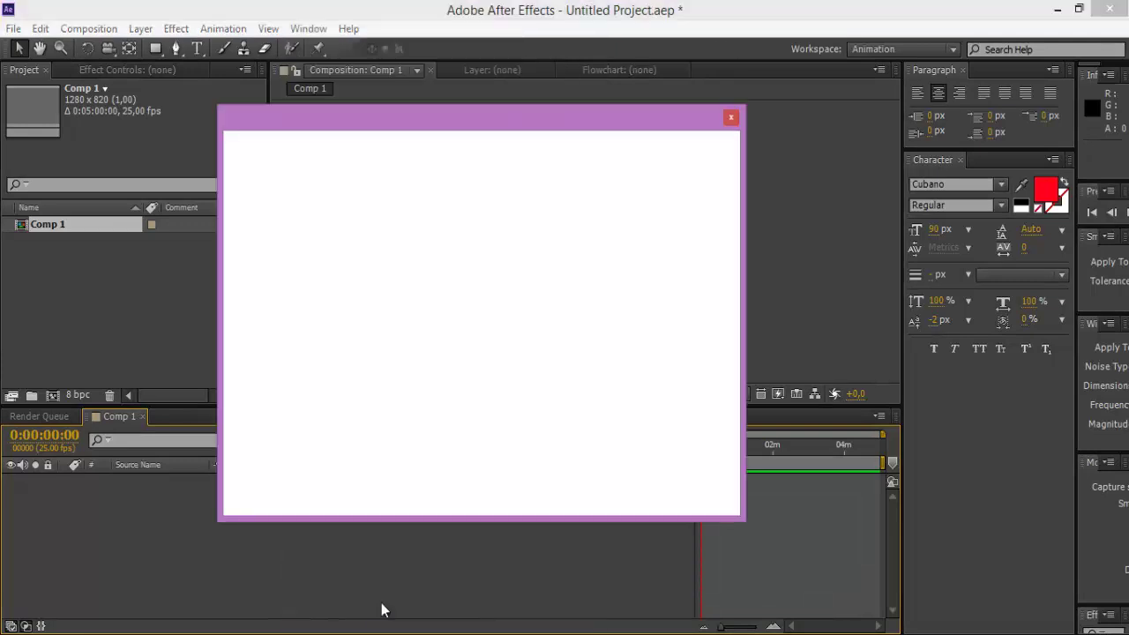
drag(439, 123, 415, 116)
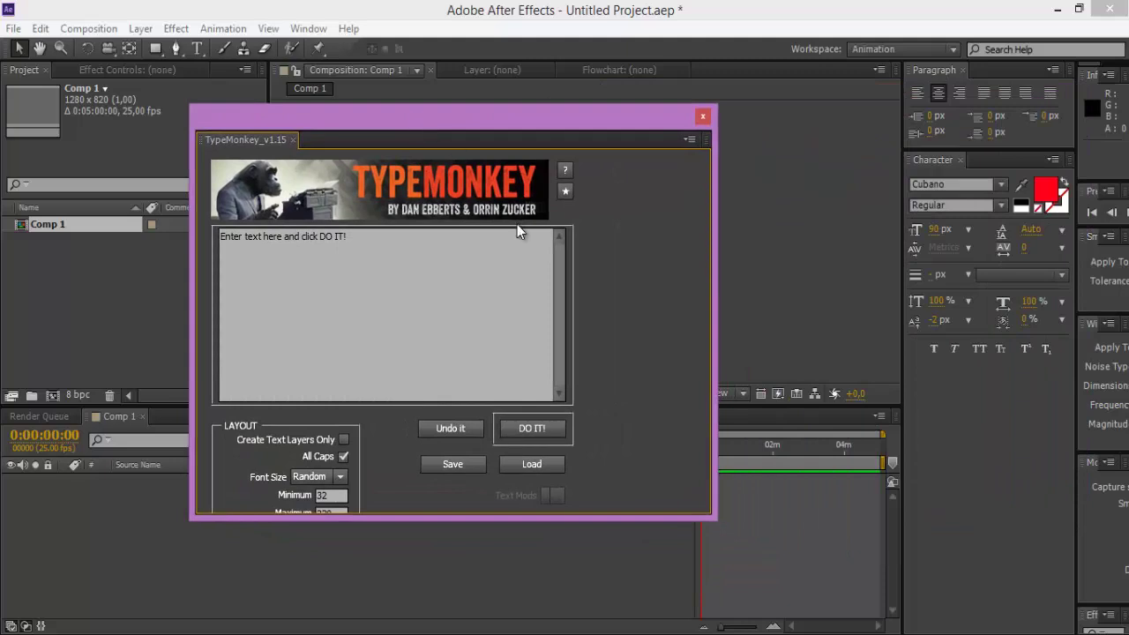
Step: Replace the placeholder text with 'Vamos Fugir, deste lugar Baby !!! Vamoooos Fuuugir'
drag(360, 255, 199, 235)
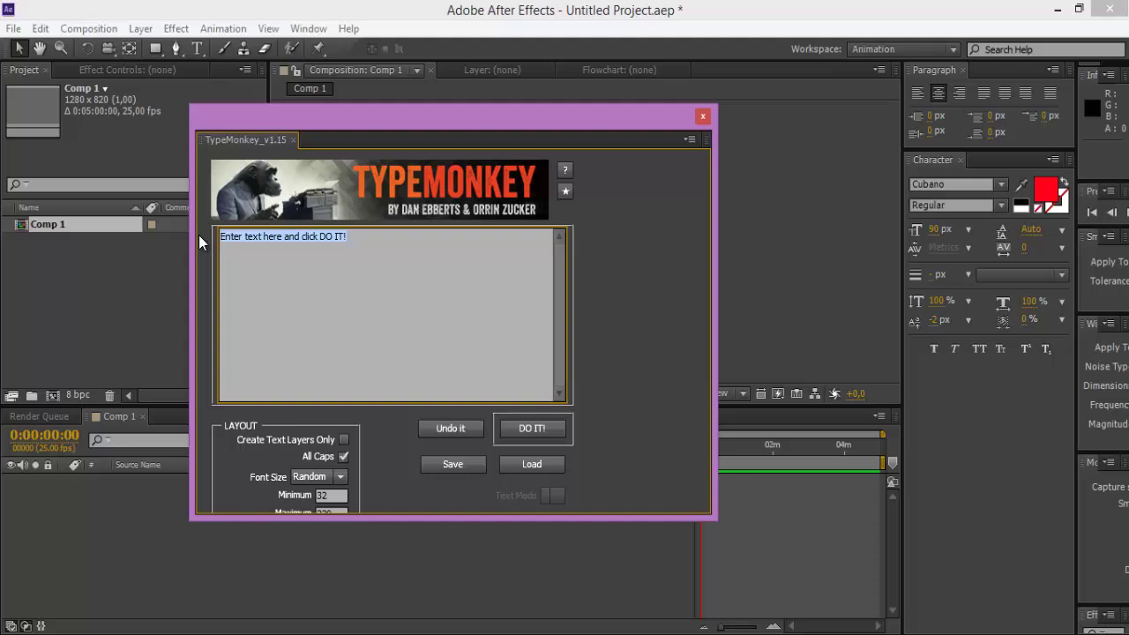
text(Vamos Fugri)
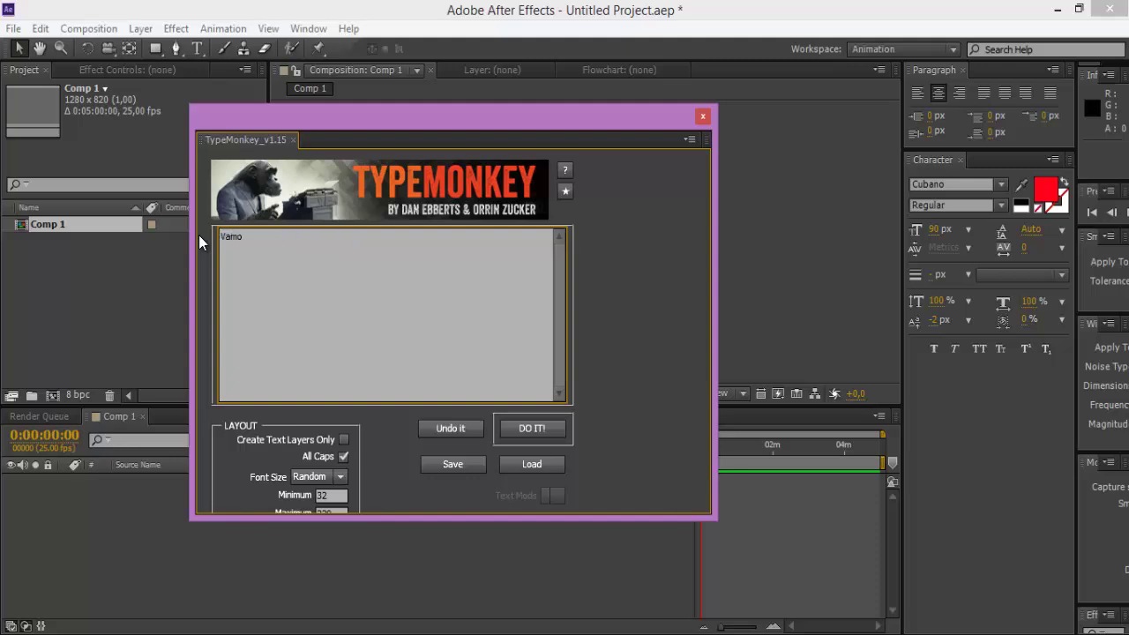
key(BackSpace)
key(BackSpace)
text(ir, deste l)
text(ugar Baby !!! Vamoooos Fuuugir...)
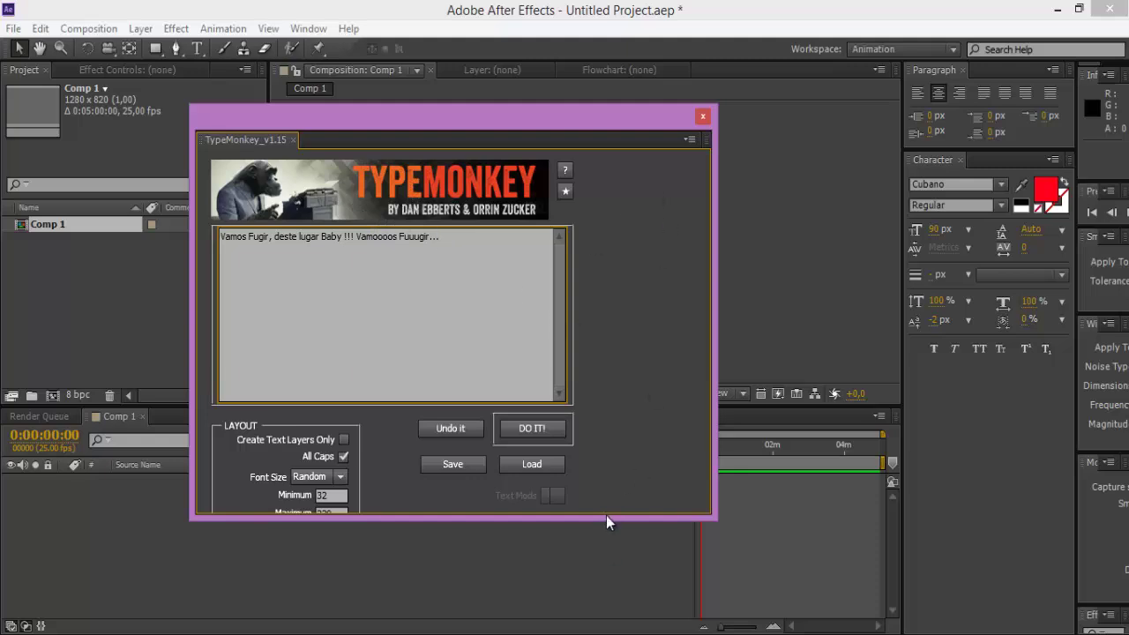
drag(606, 516, 606, 634)
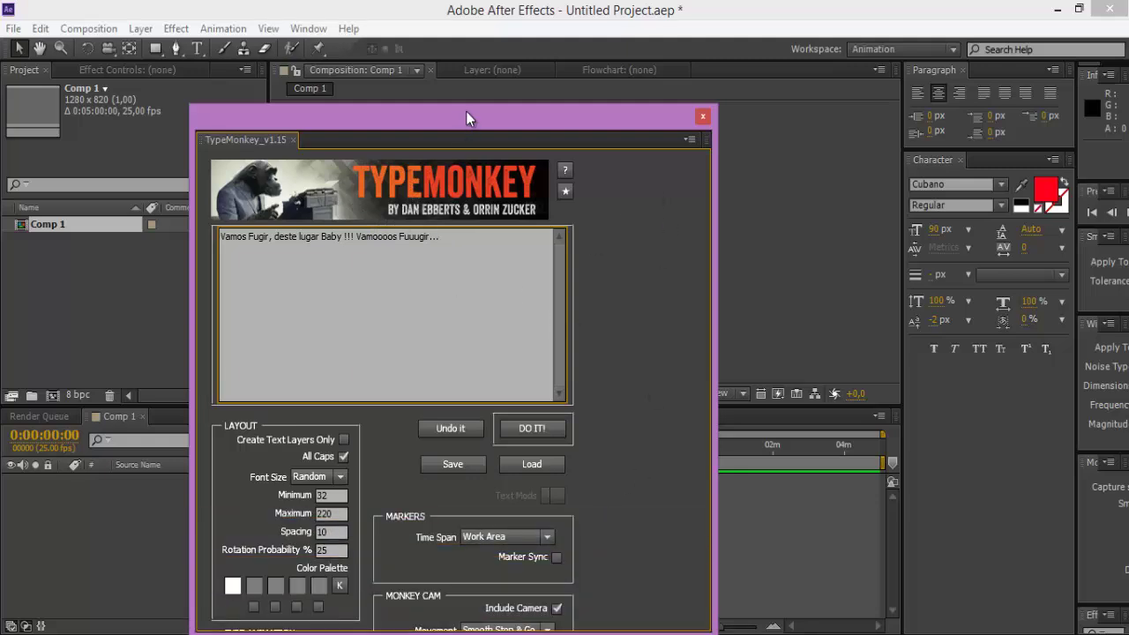
Step: Reposition and stretch the TypeMonkey panel to reveal the type animation settings
drag(468, 119, 481, 33)
drag(568, 550, 568, 634)
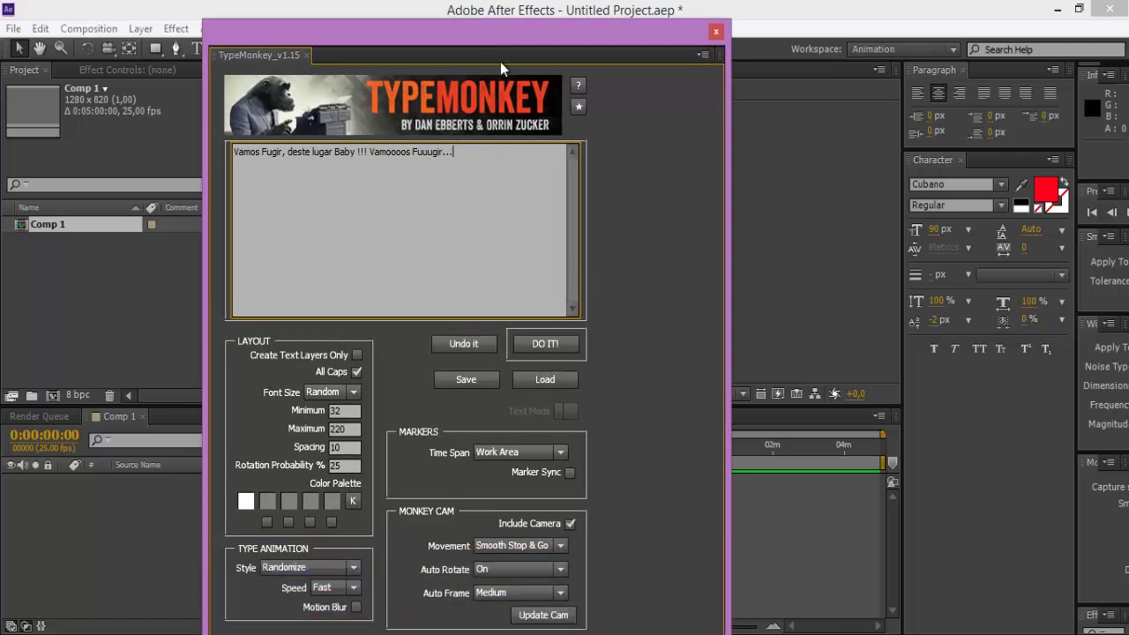
drag(511, 42, 554, 27)
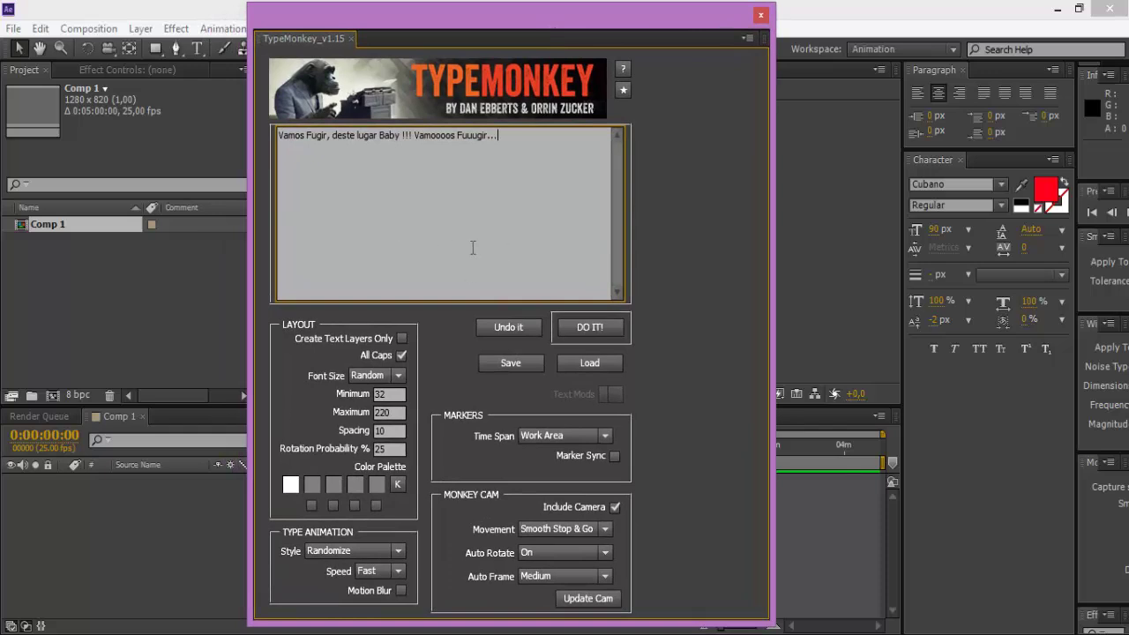
Step: Set the first Color Palette swatch to pure red
click(291, 490)
click(347, 69)
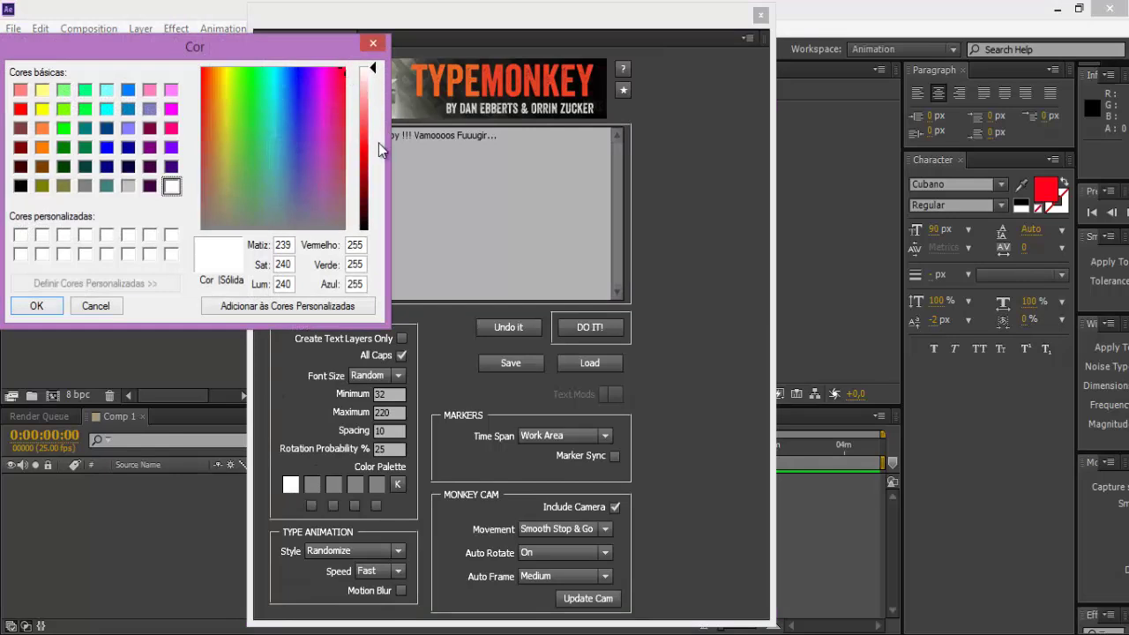
click(20, 108)
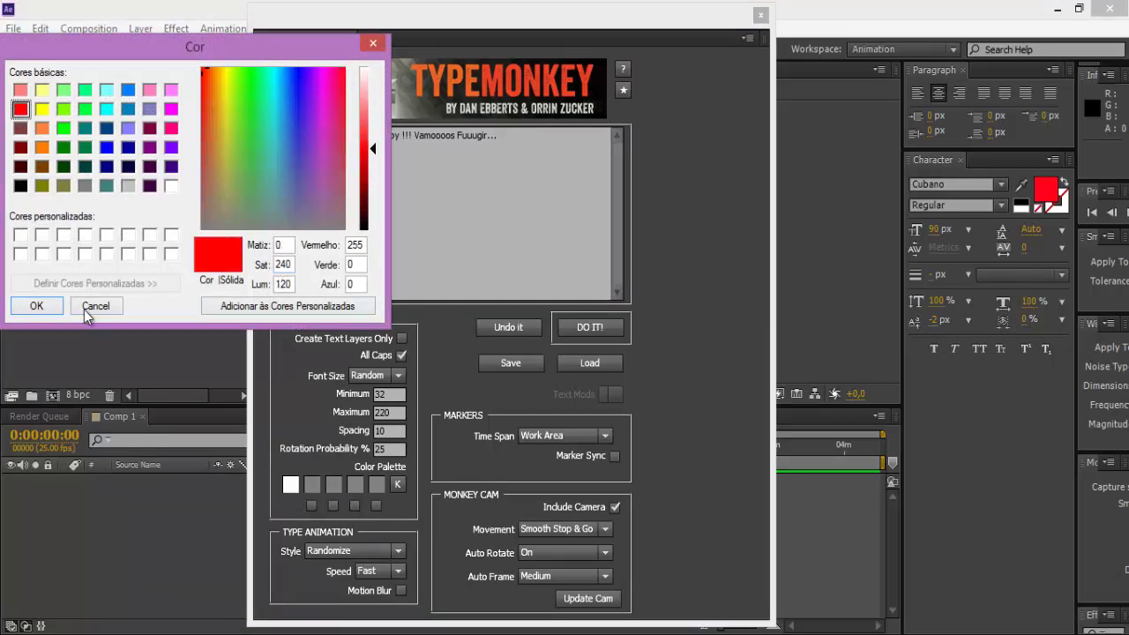
click(50, 309)
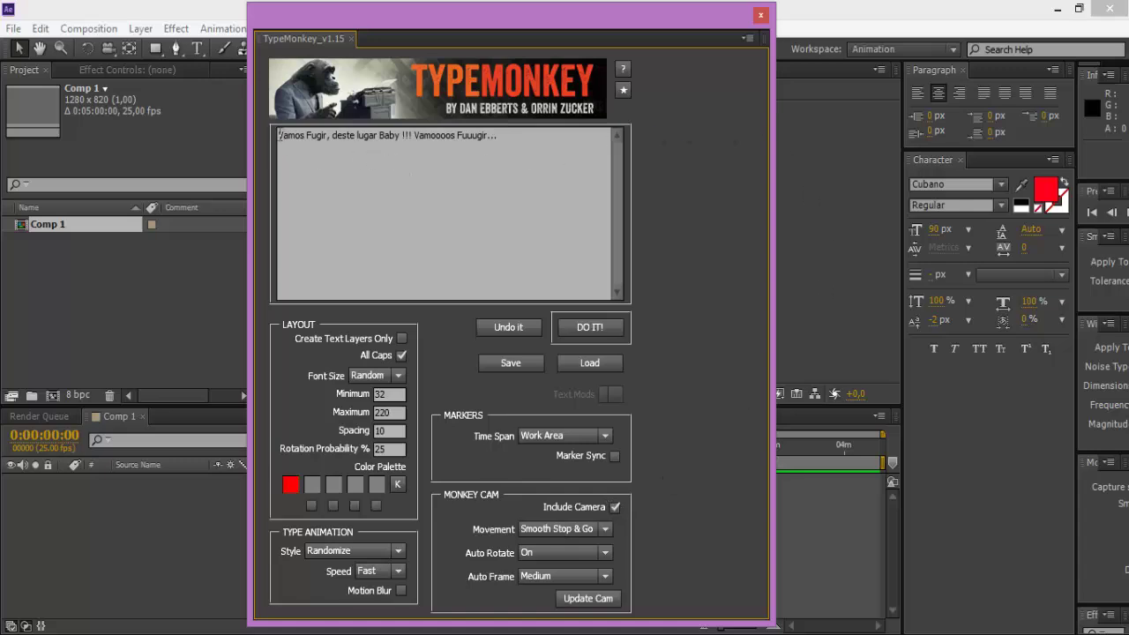
Step: Run DO IT! to build the text layers, MonkeyCam and TM Master Control, then close TypeMonkey
drag(281, 140, 542, 142)
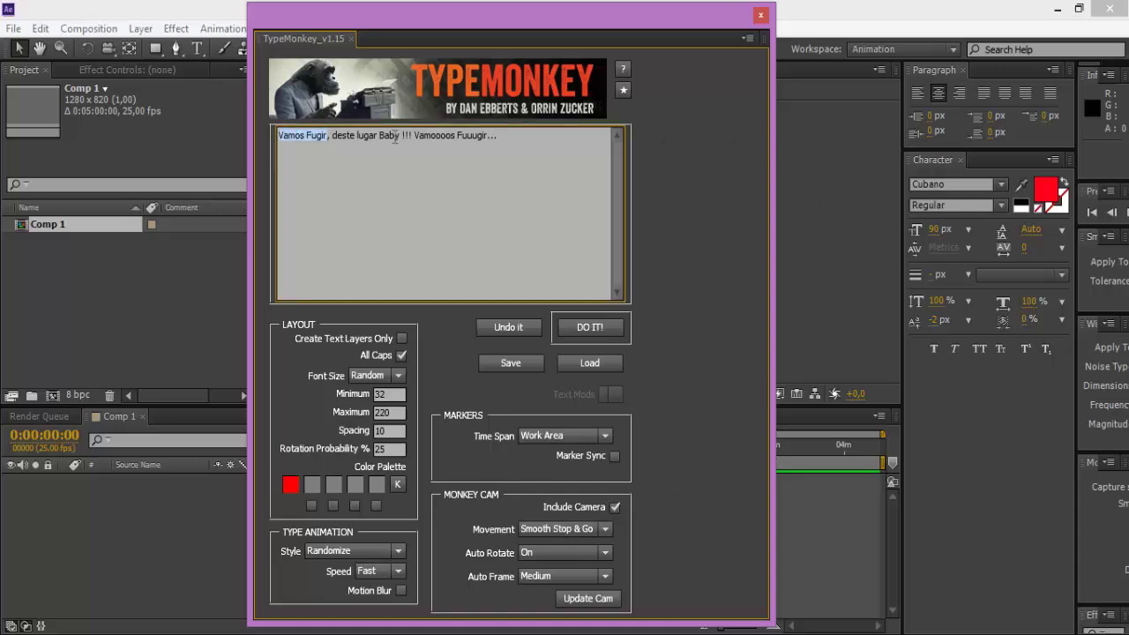
click(500, 145)
click(618, 333)
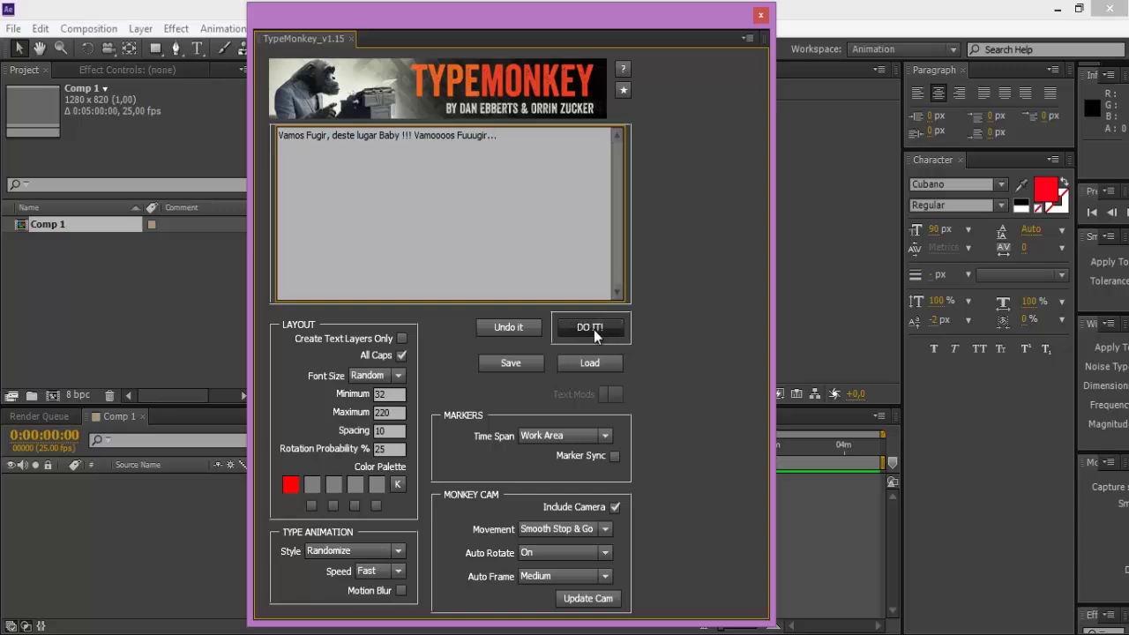
click(594, 329)
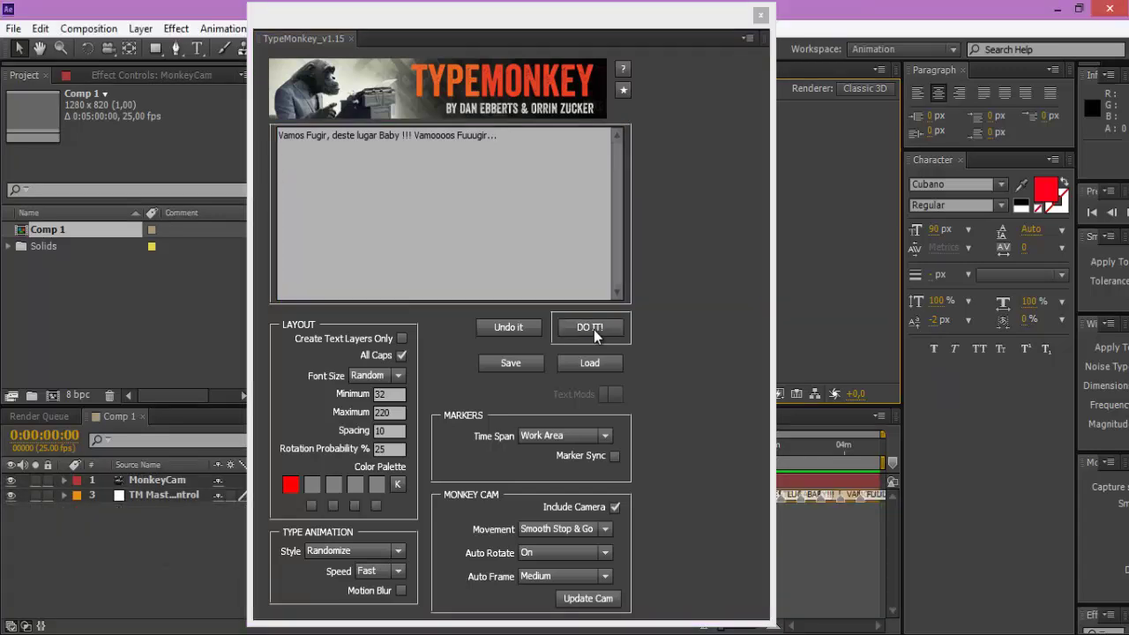
click(760, 18)
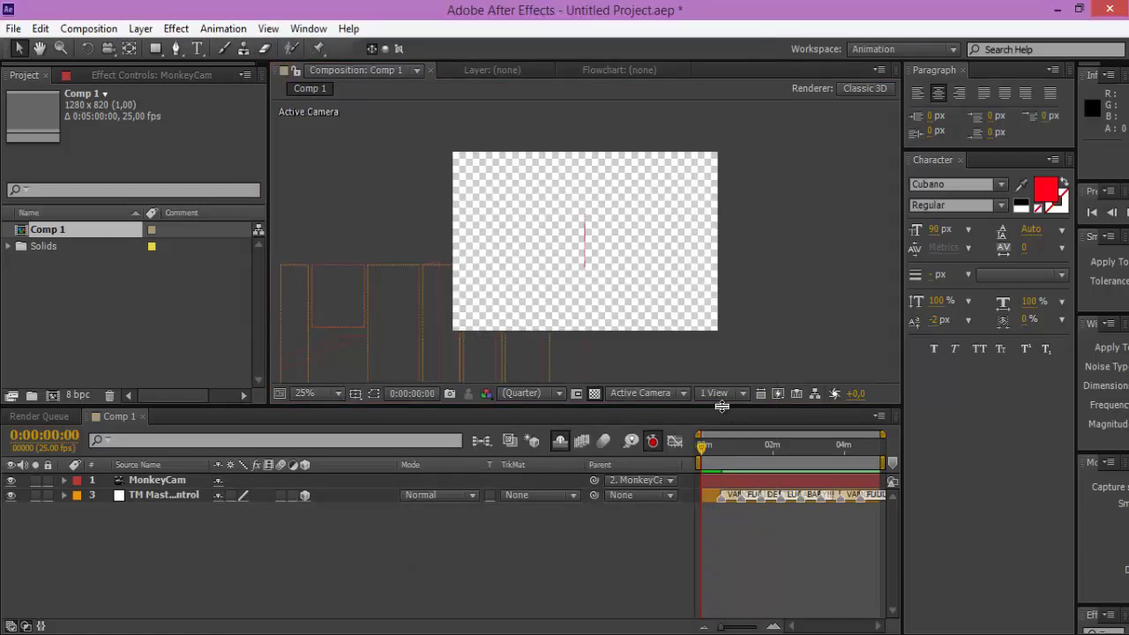
Step: Scrub through VAM FUGIR and LUGAR BABY, settling on DESTE LUGAR at 2:30
drag(700, 455, 720, 452)
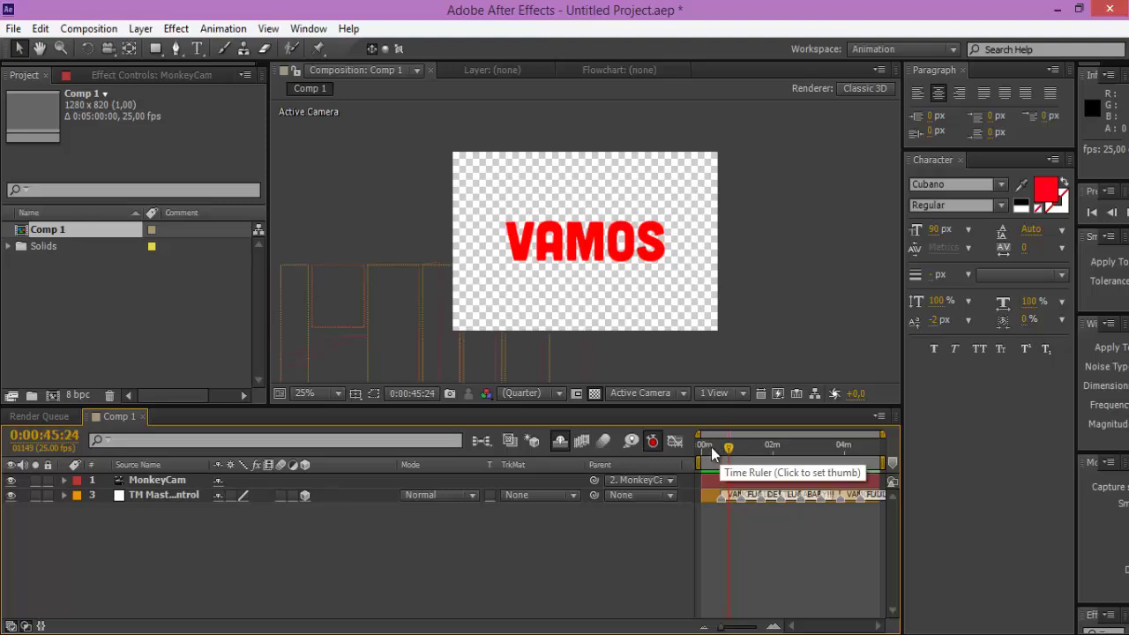
click(711, 447)
drag(709, 449, 797, 454)
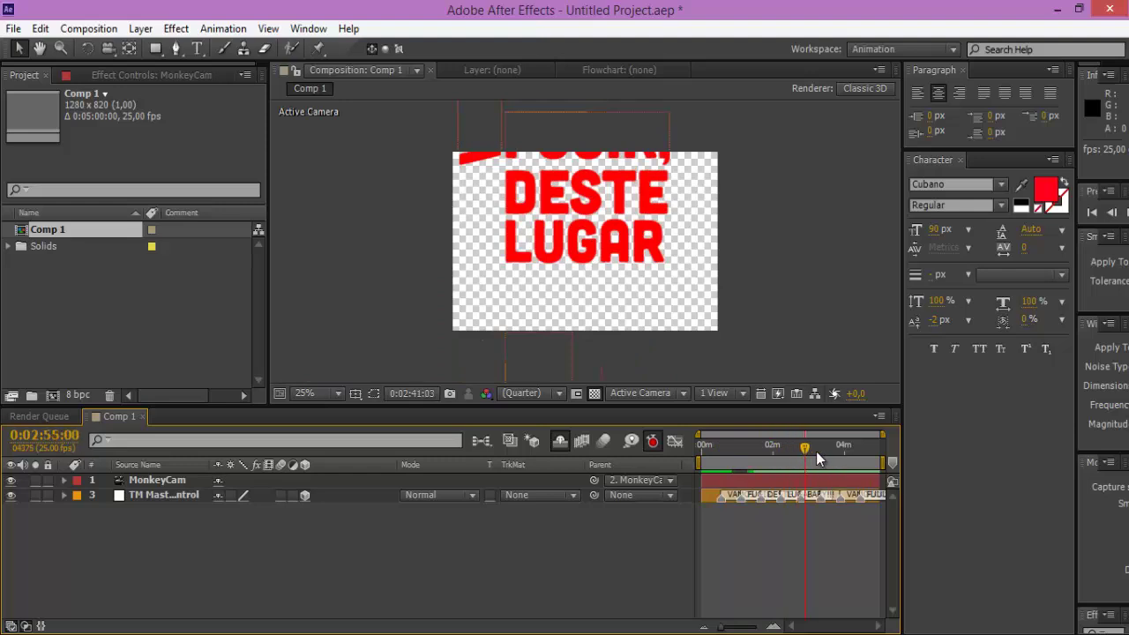
drag(797, 454, 838, 461)
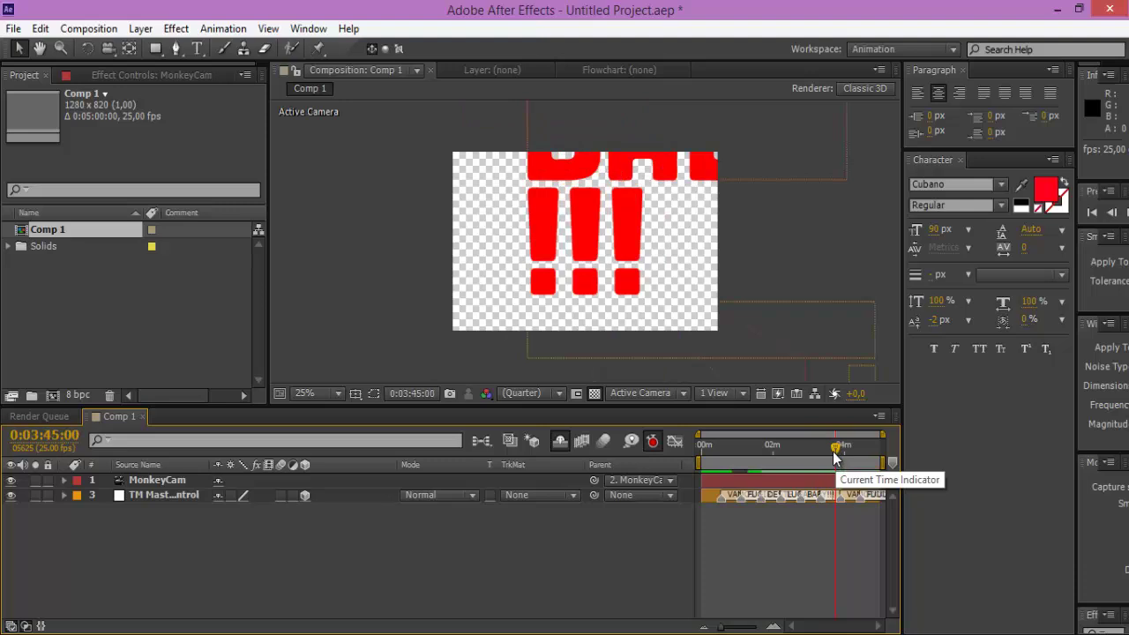
drag(835, 454, 790, 454)
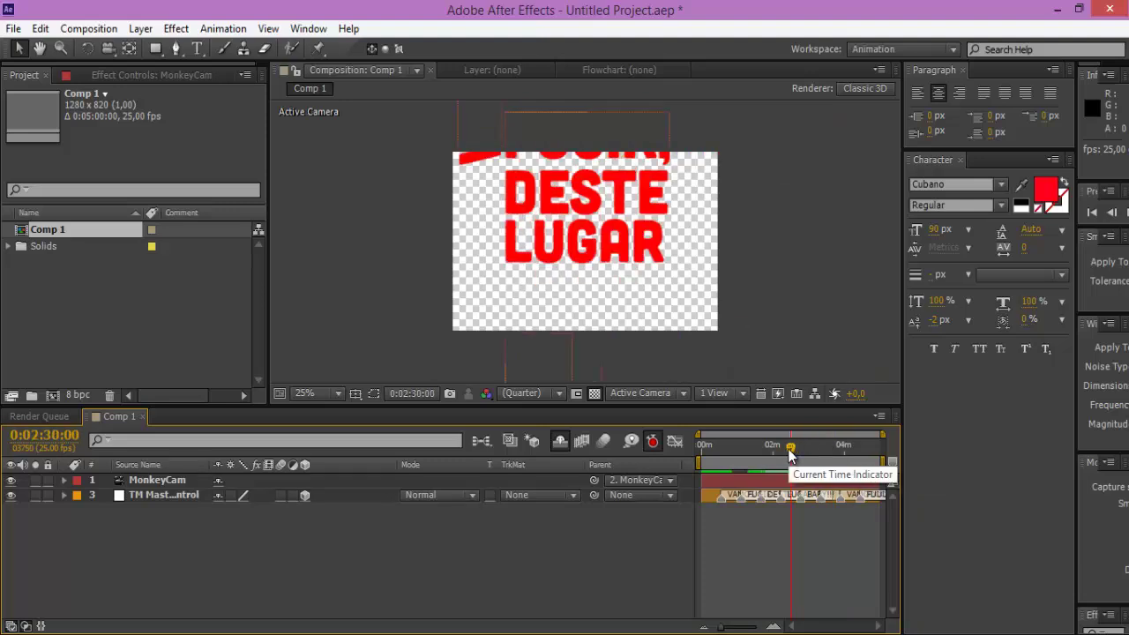